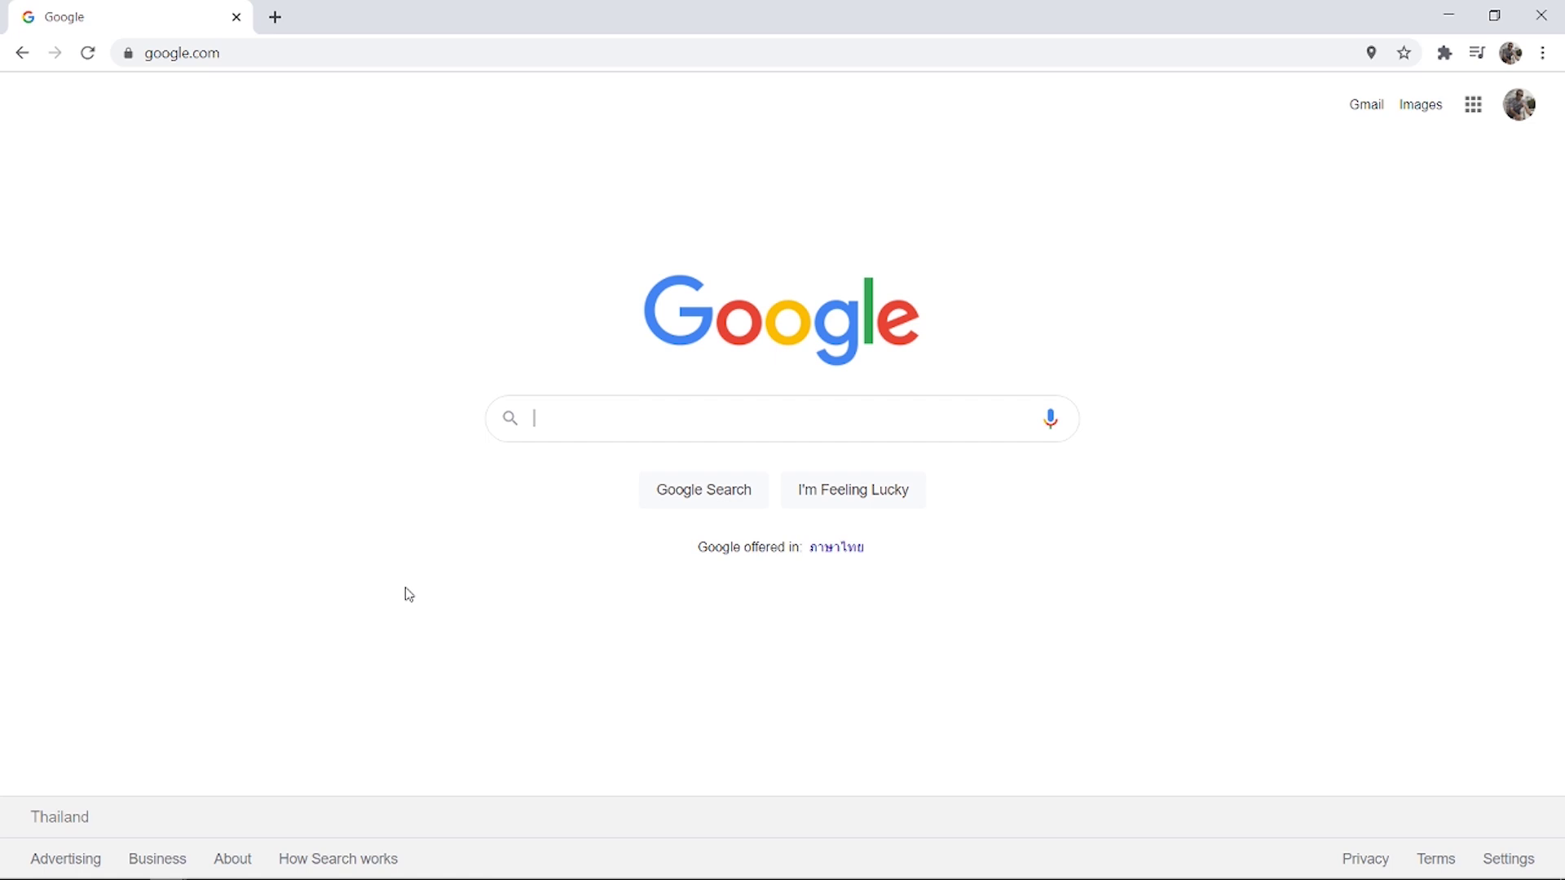
pyautogui.write('premid')
# - Find premid.app through a Google search, then download and launch PreMiD-installer.exe for Windows
pyautogui.press('Return')
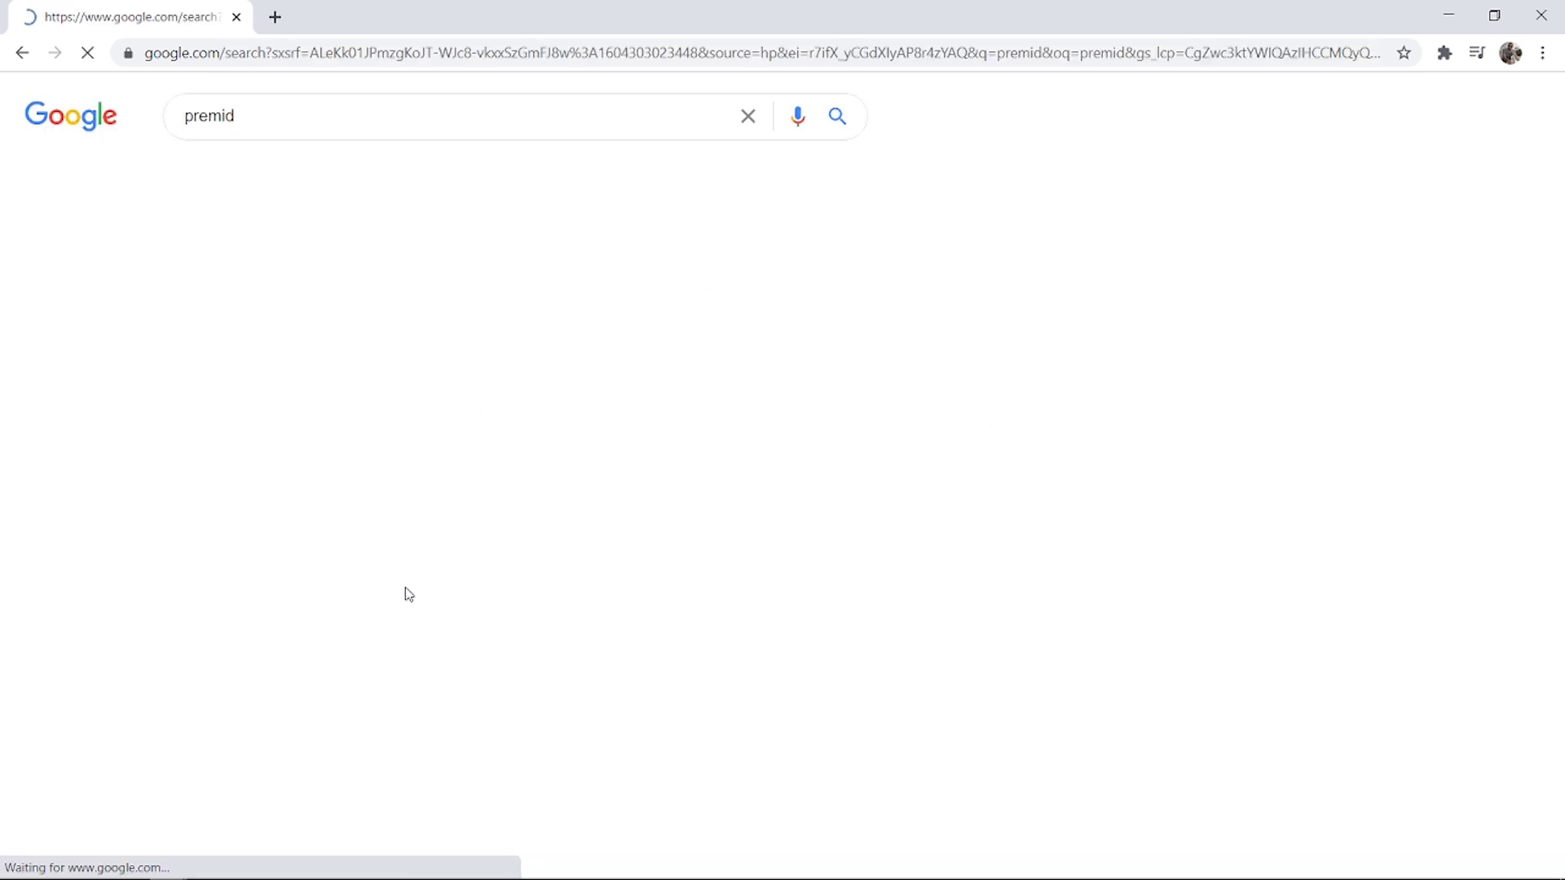
pyautogui.click(215, 286)
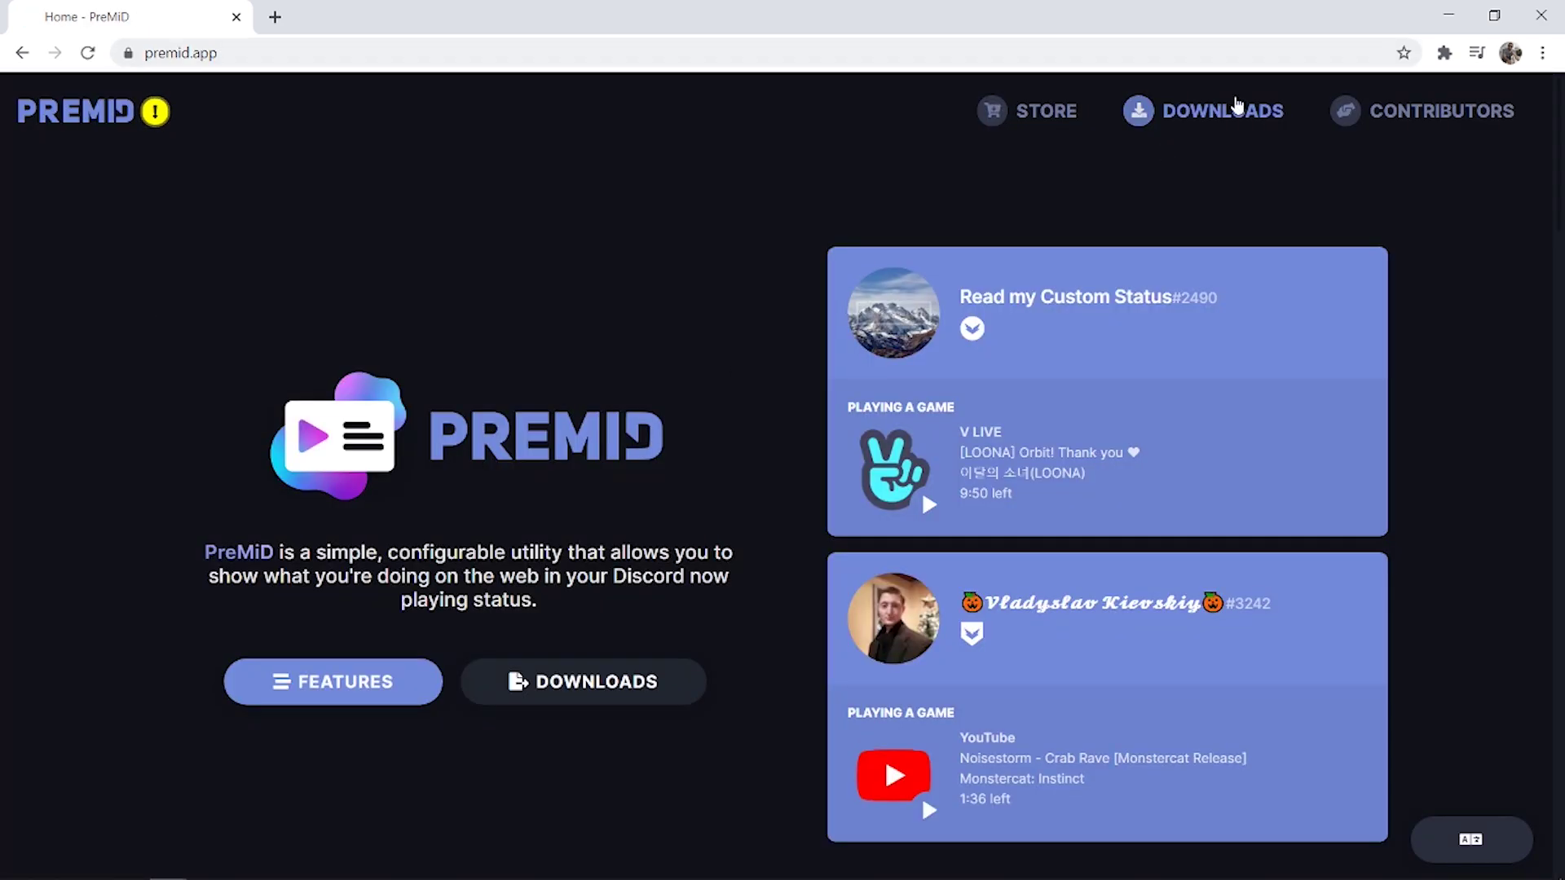
pyautogui.click(1222, 110)
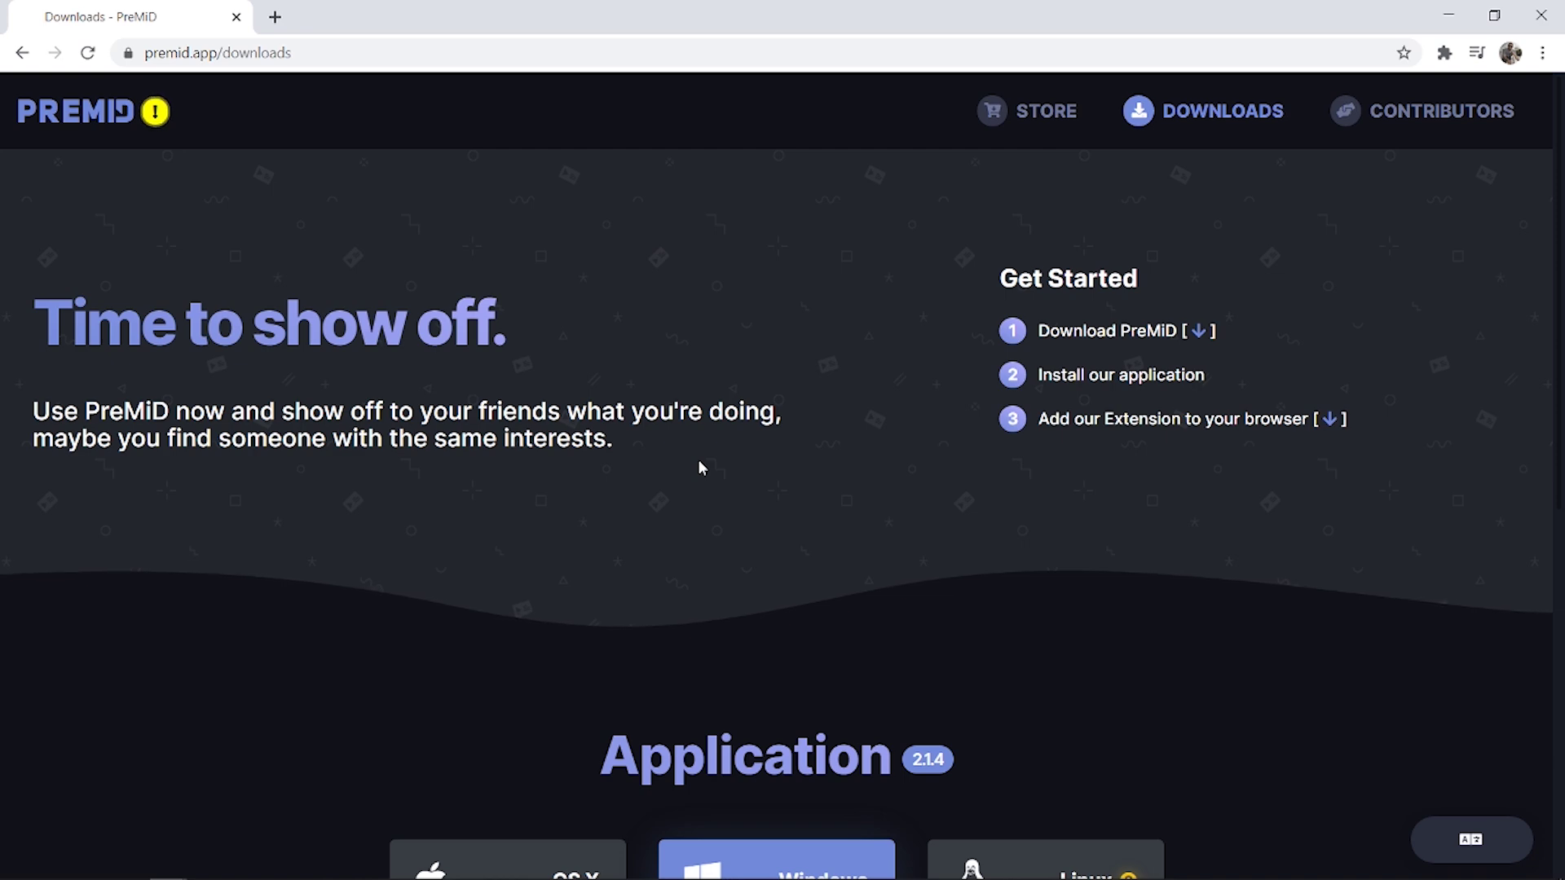
pyautogui.scroll(-2, 700, 467)
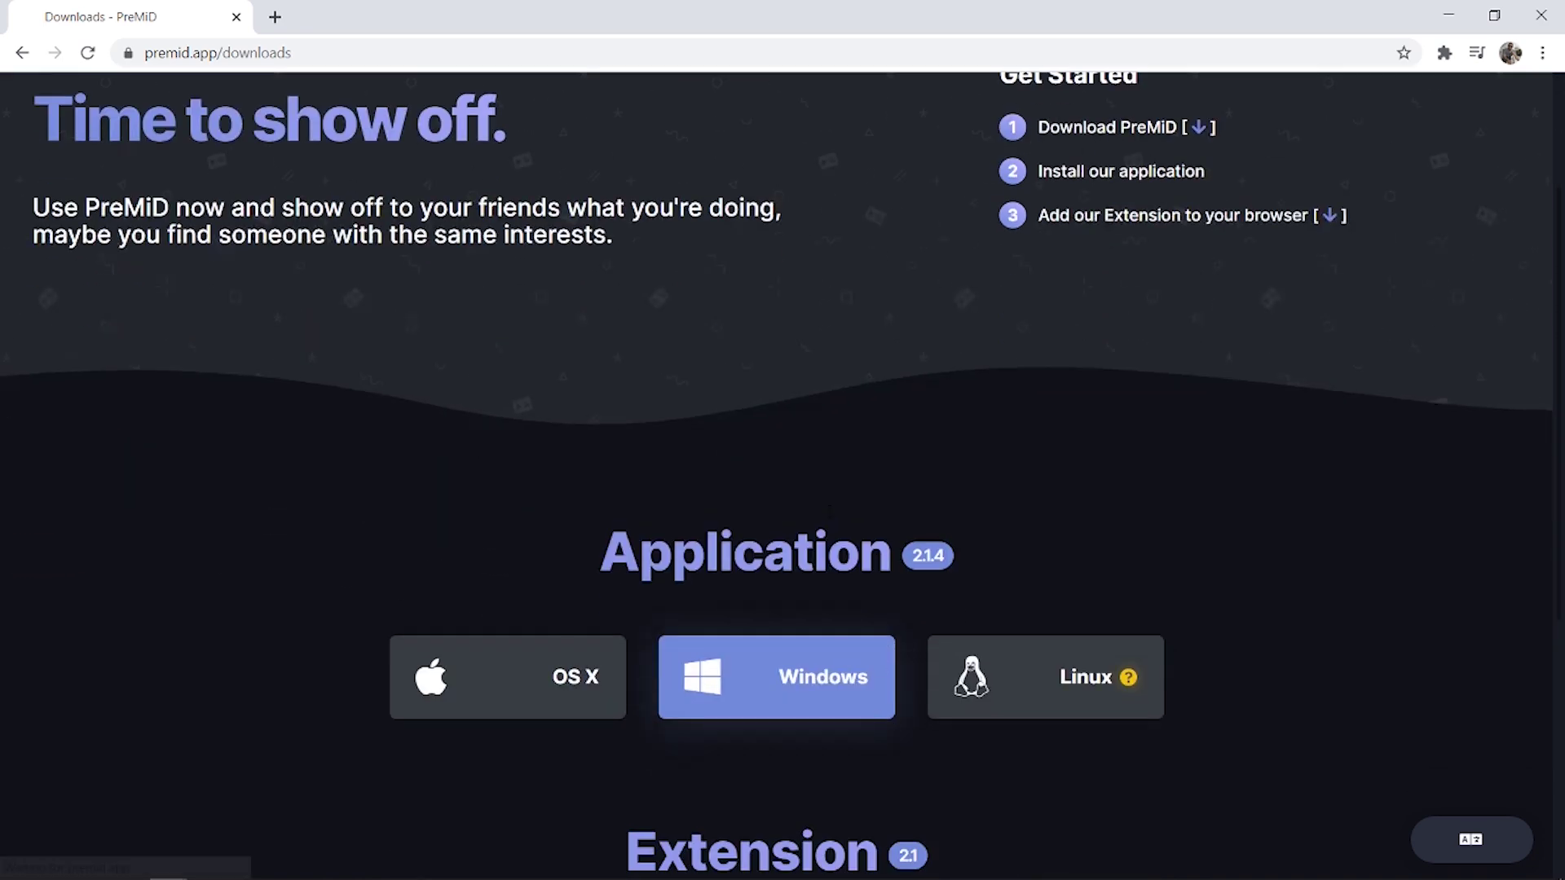
pyautogui.scroll(-2, 770, 440)
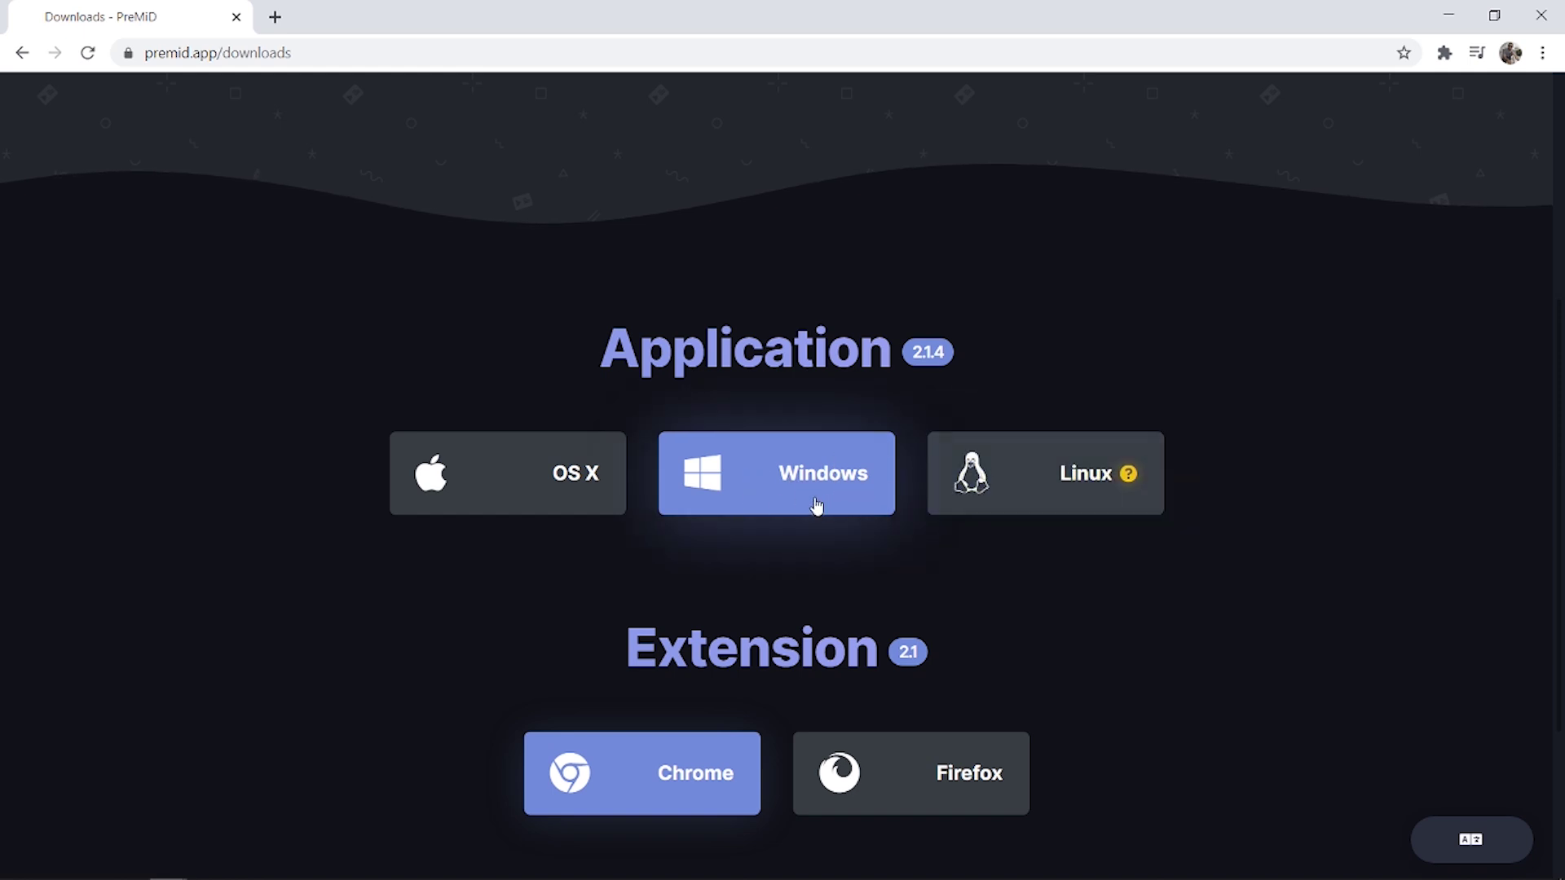
pyautogui.click(742, 471)
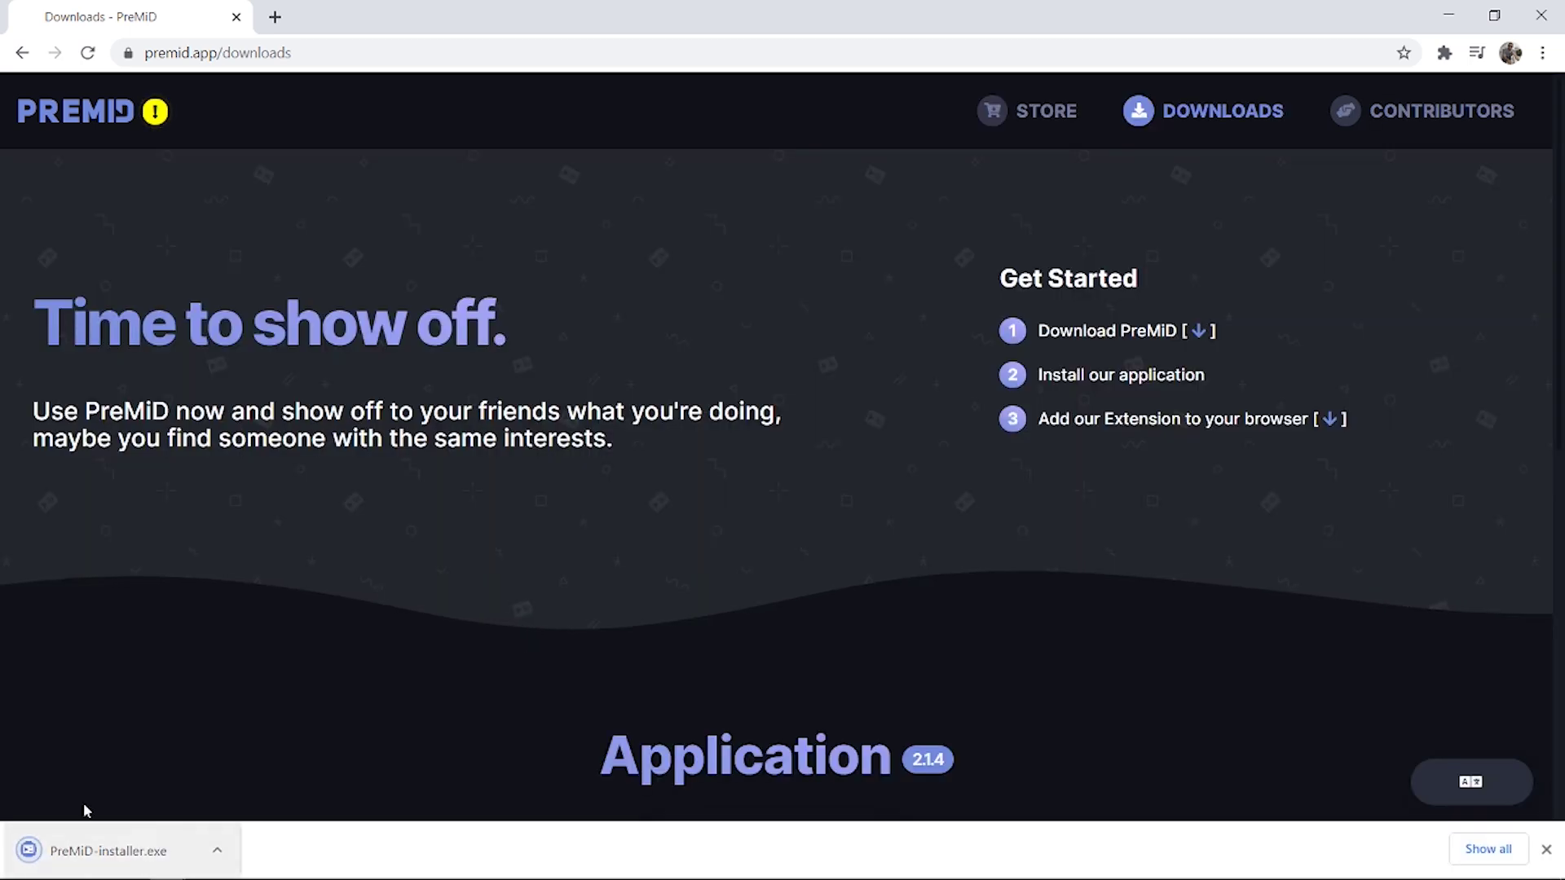
pyautogui.click(66, 862)
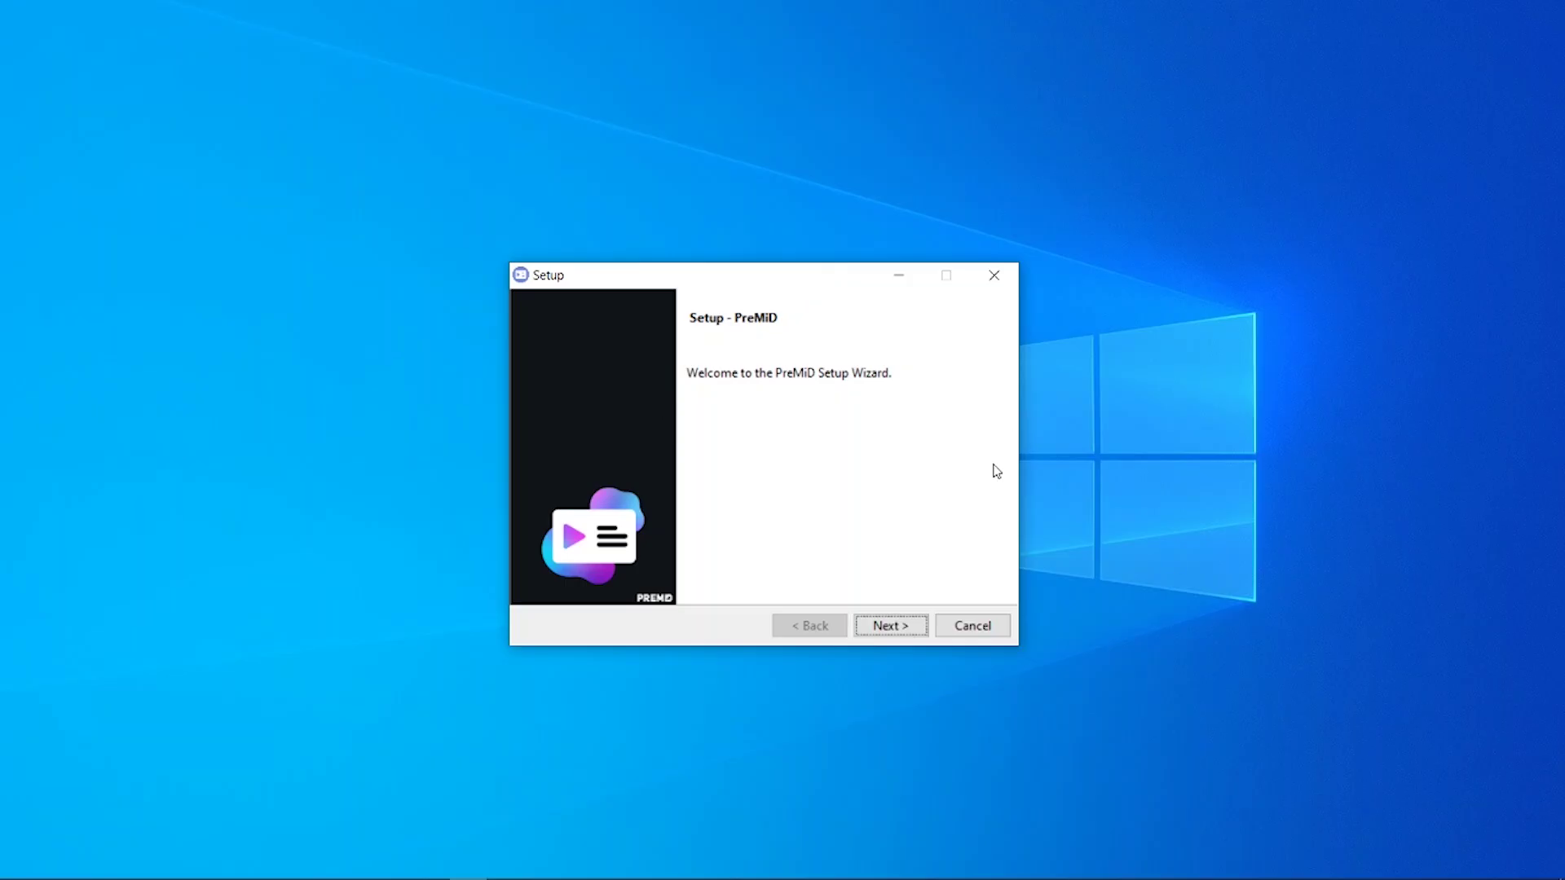
# - Run through the PreMiD Setup wizard, accepting the license agreement, and install the app
pyautogui.click(904, 629)
pyautogui.click(748, 556)
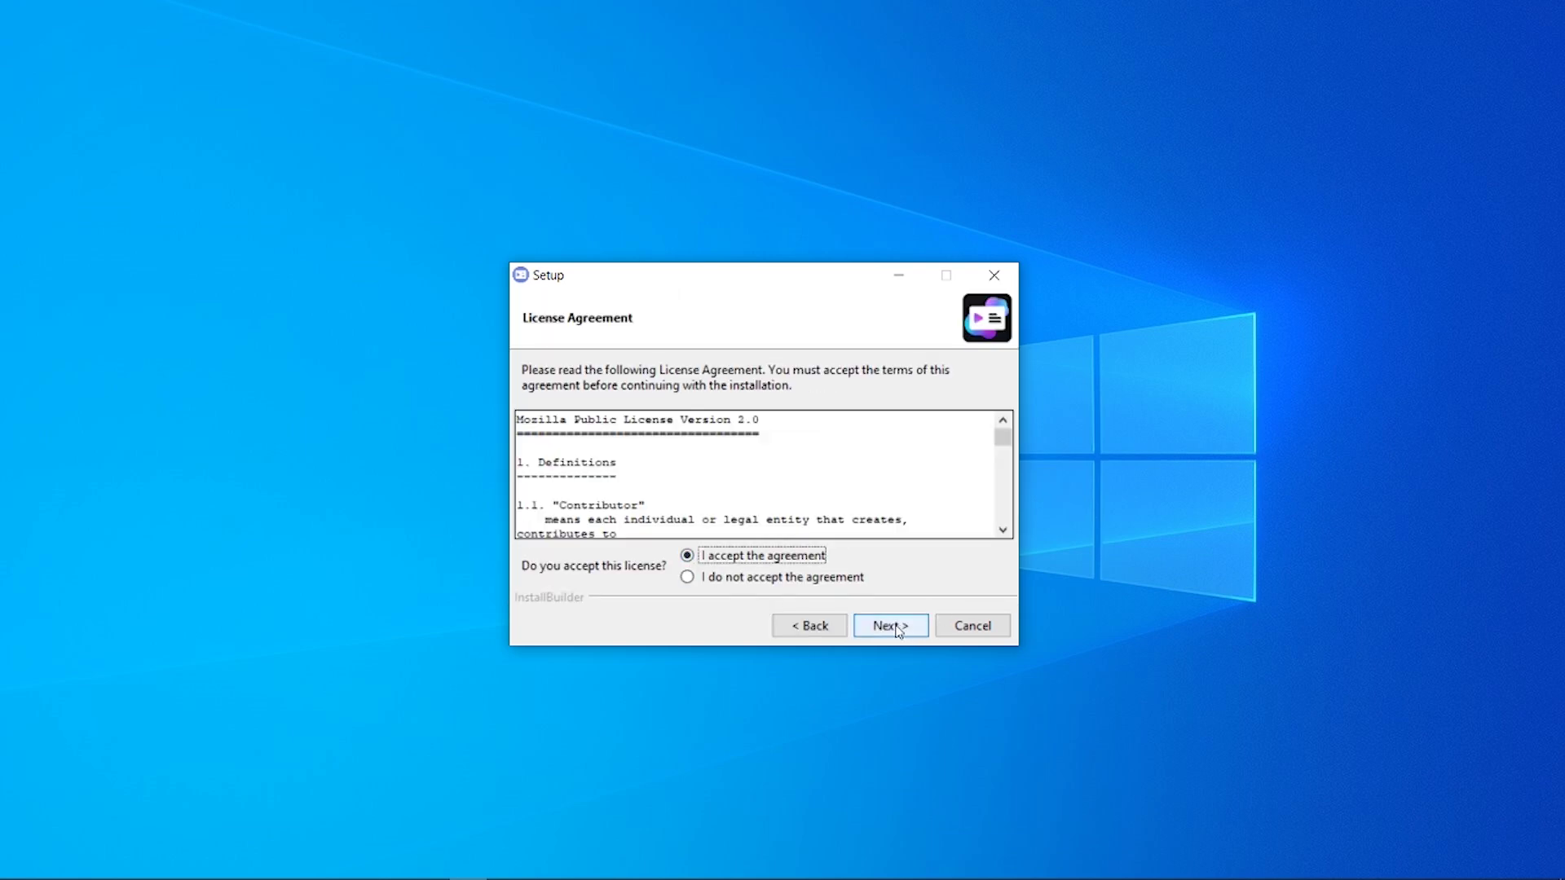
pyautogui.click(896, 627)
pyautogui.click(886, 627)
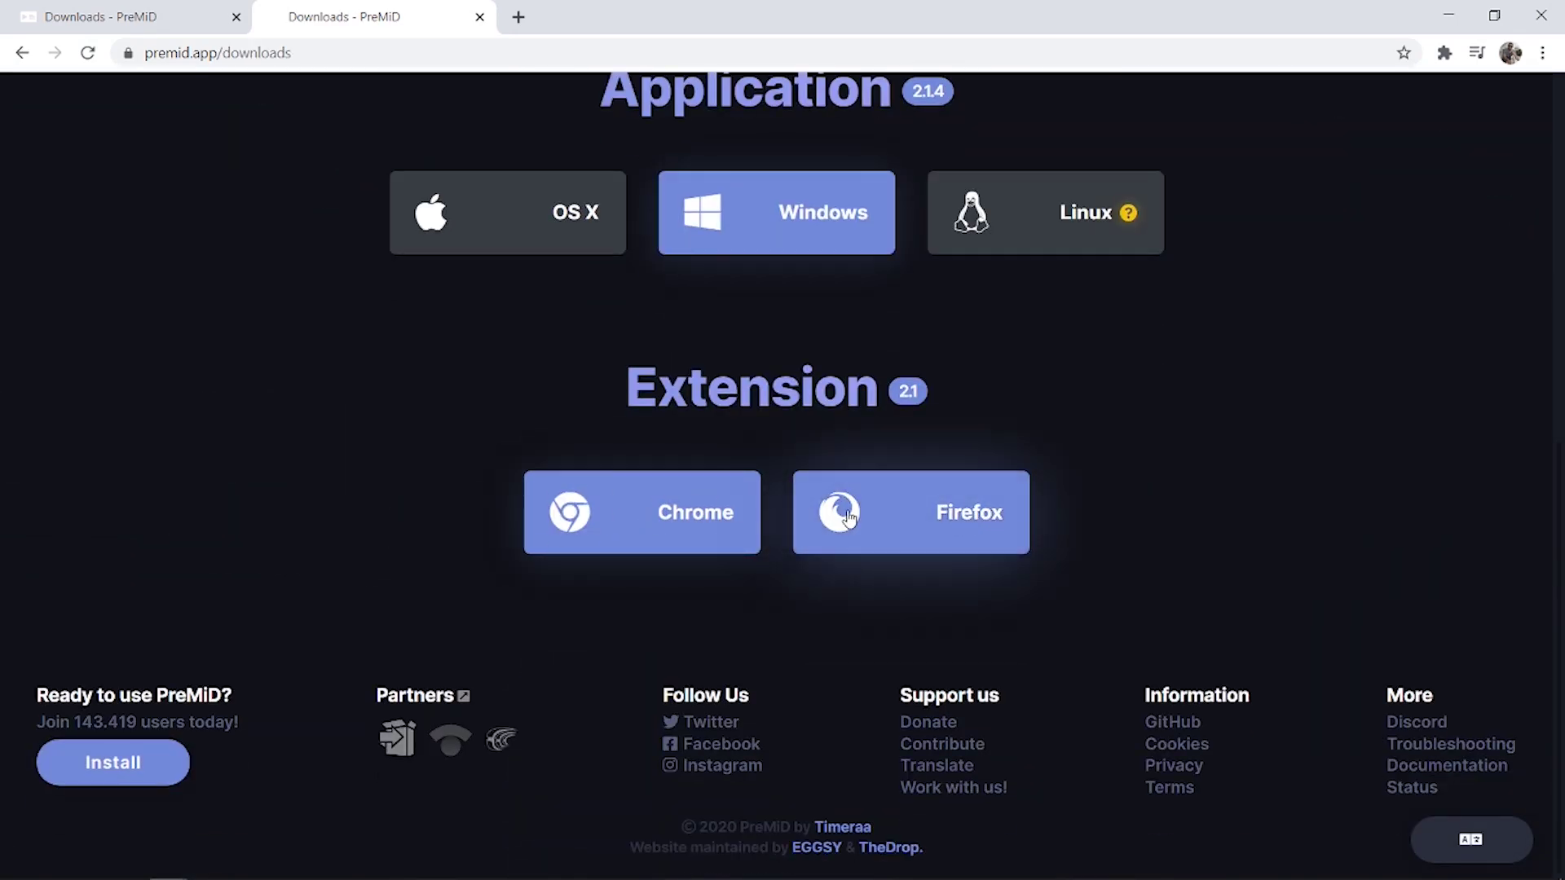
# - Get the PreMiD Chrome extension from the Web Store, skipping the ad, and confirm adding it
pyautogui.click(597, 539)
pyautogui.click(1497, 111)
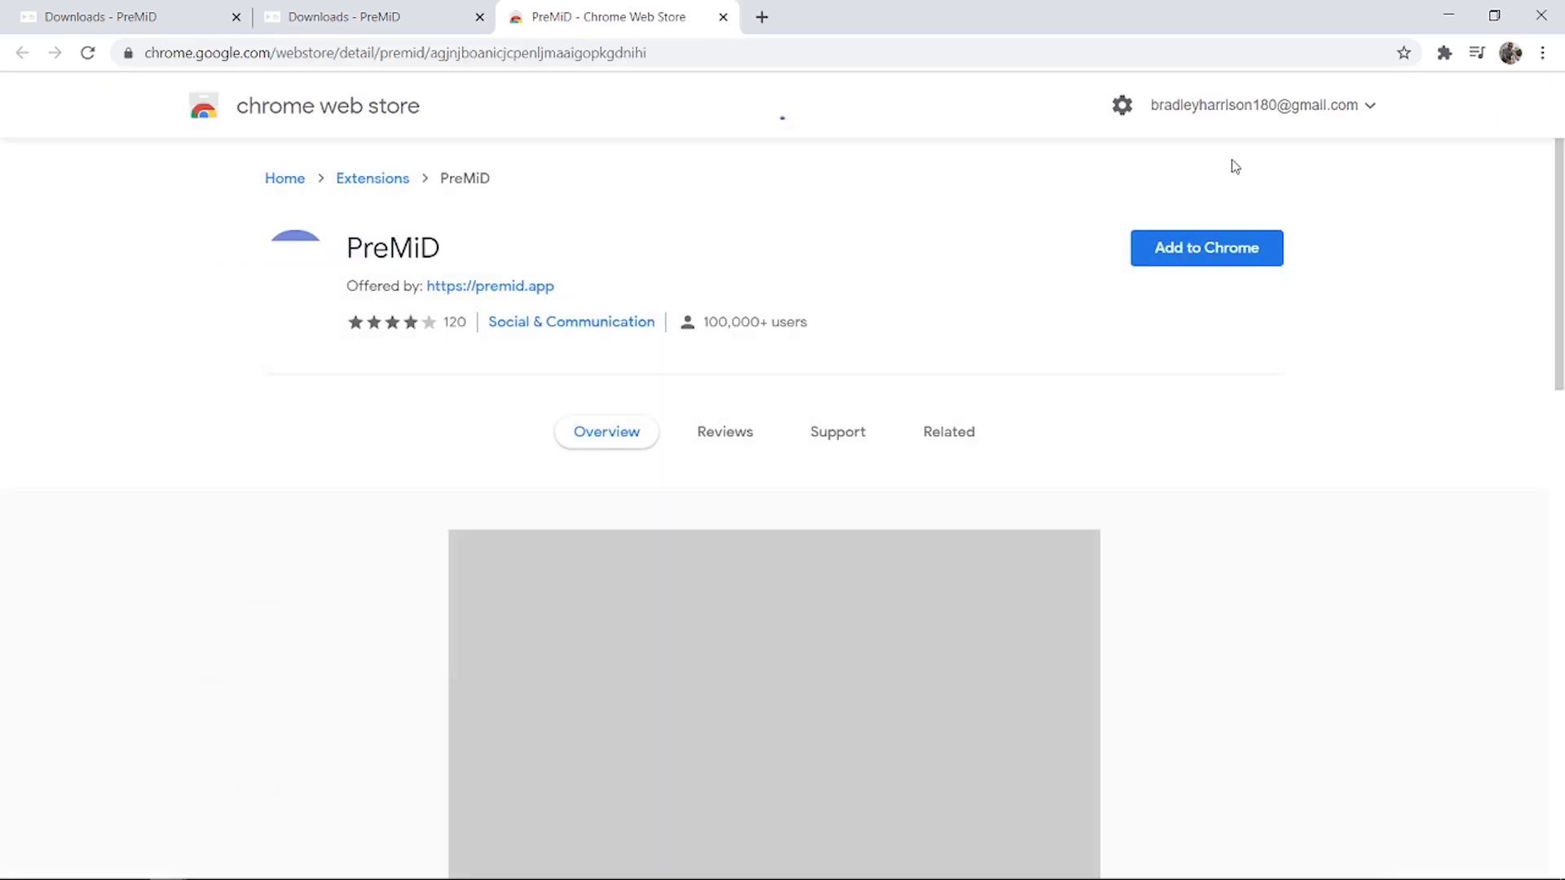
pyautogui.click(1208, 257)
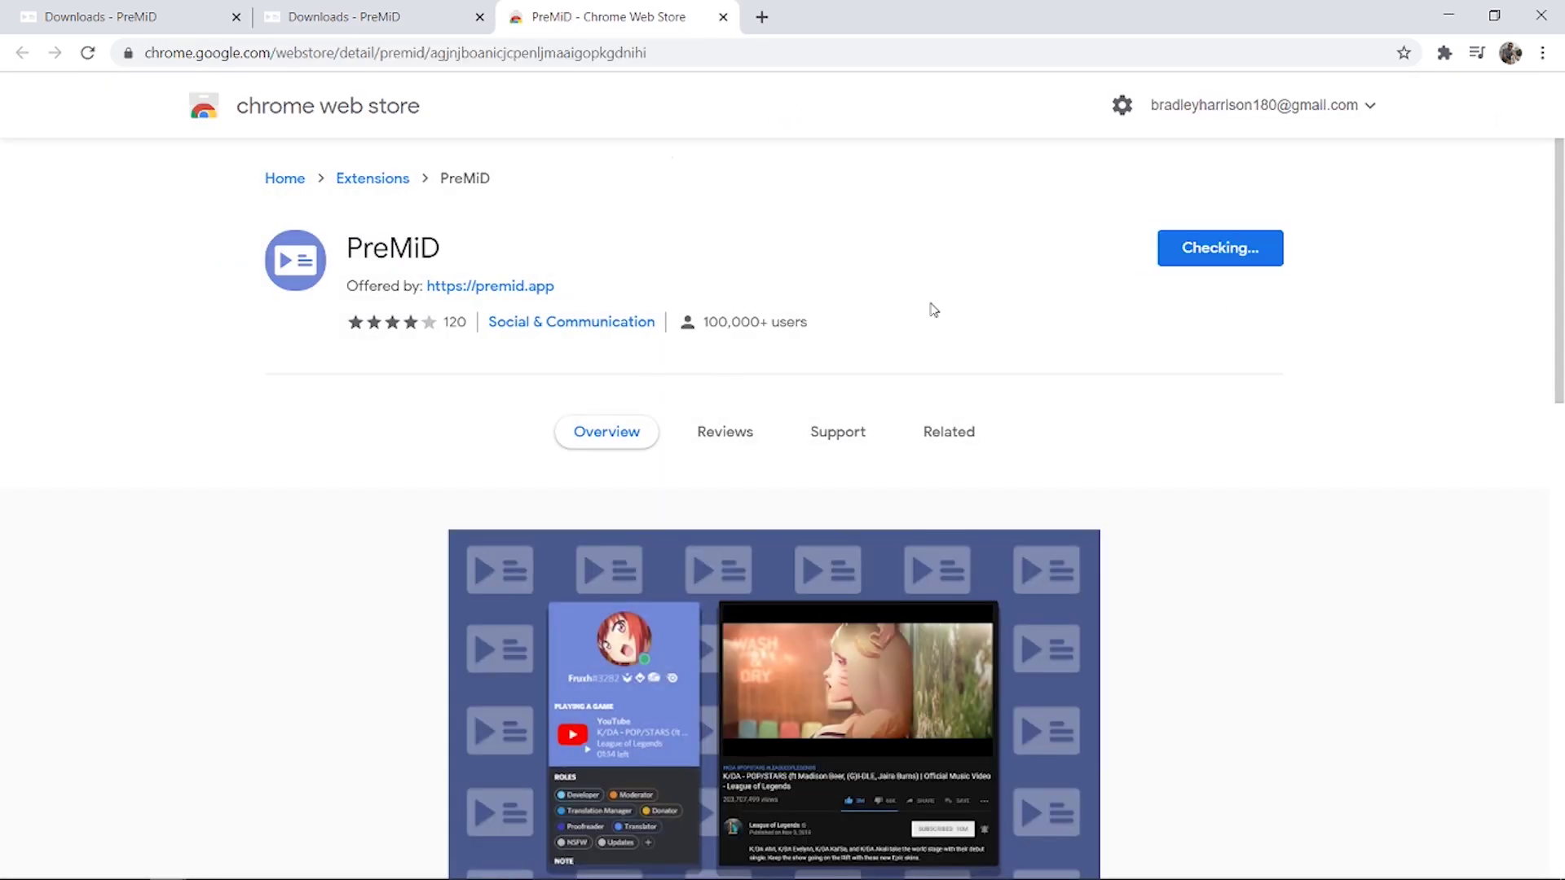
pyautogui.click(832, 232)
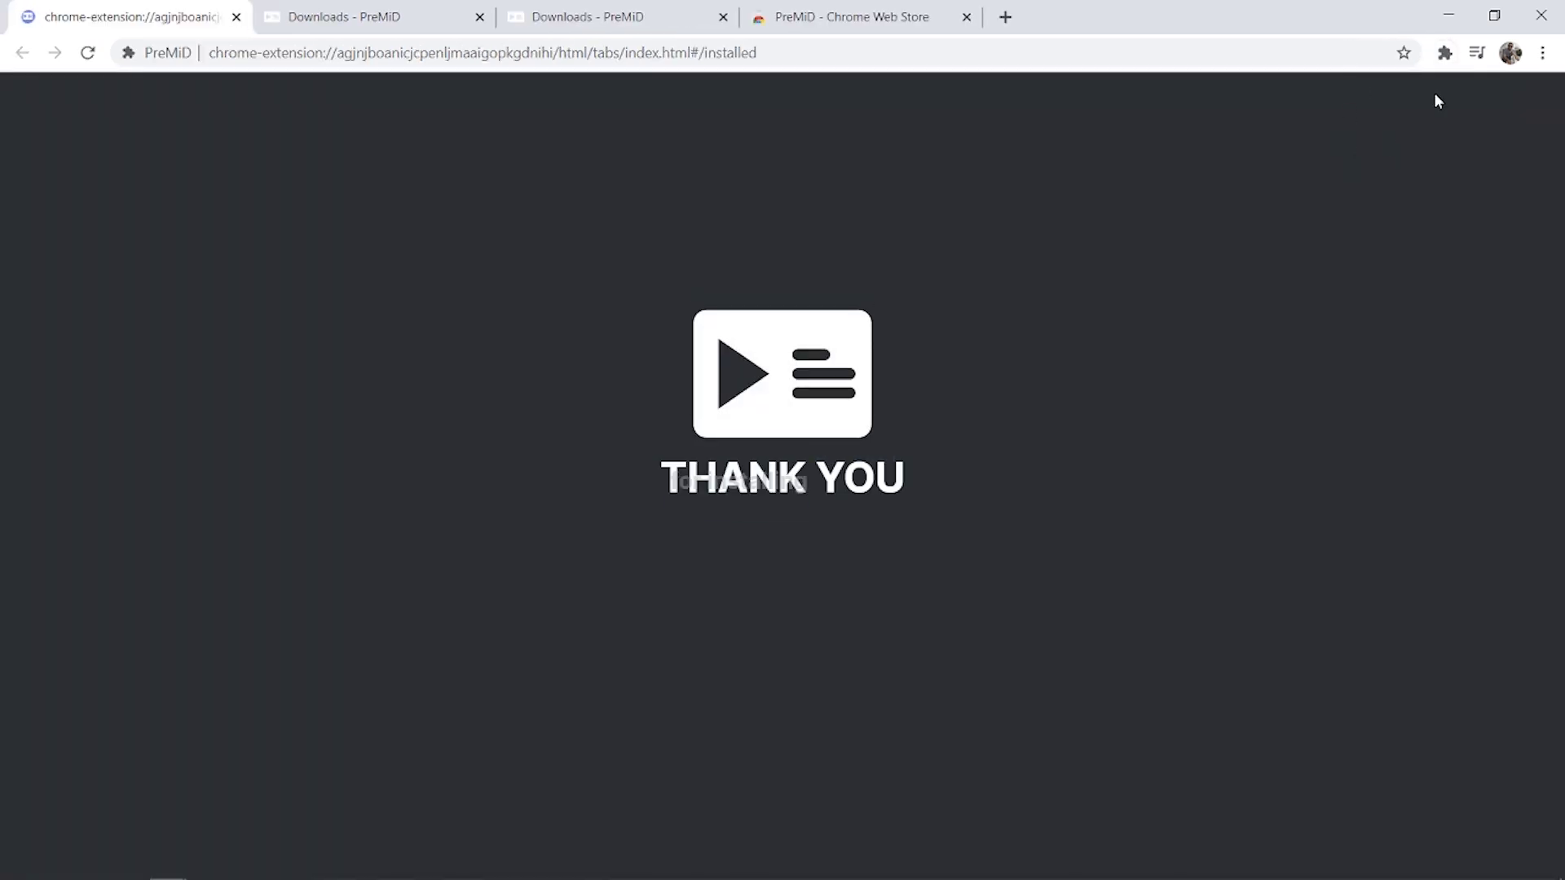
# - Pin PreMiD to the toolbar and disable YouTube Music, Twitch, Netflix and SoundCloud presences
pyautogui.click(1444, 53)
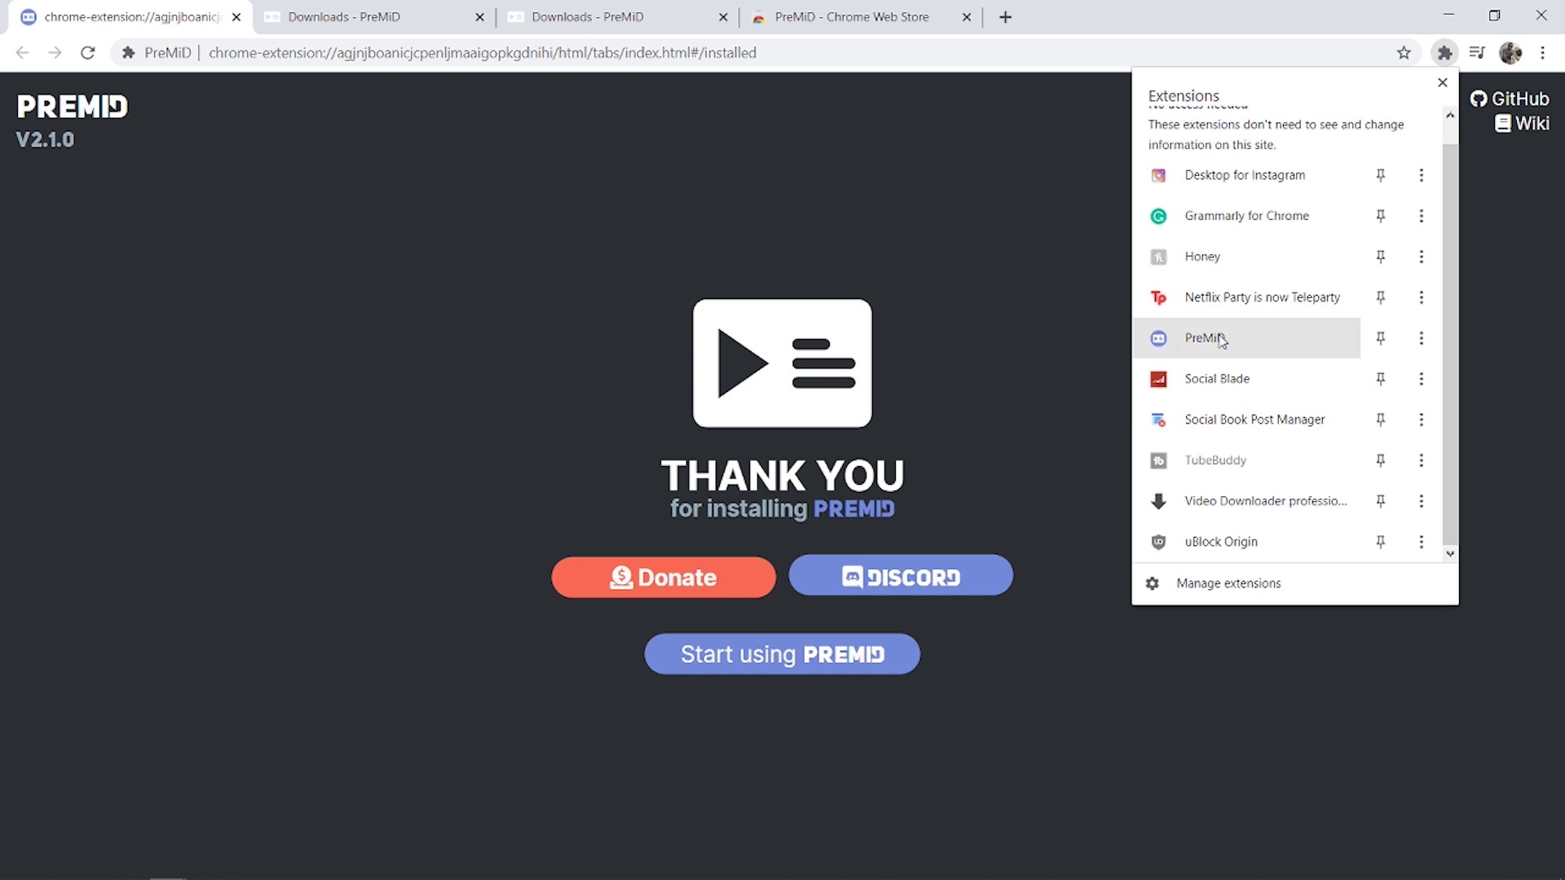
pyautogui.click(1215, 349)
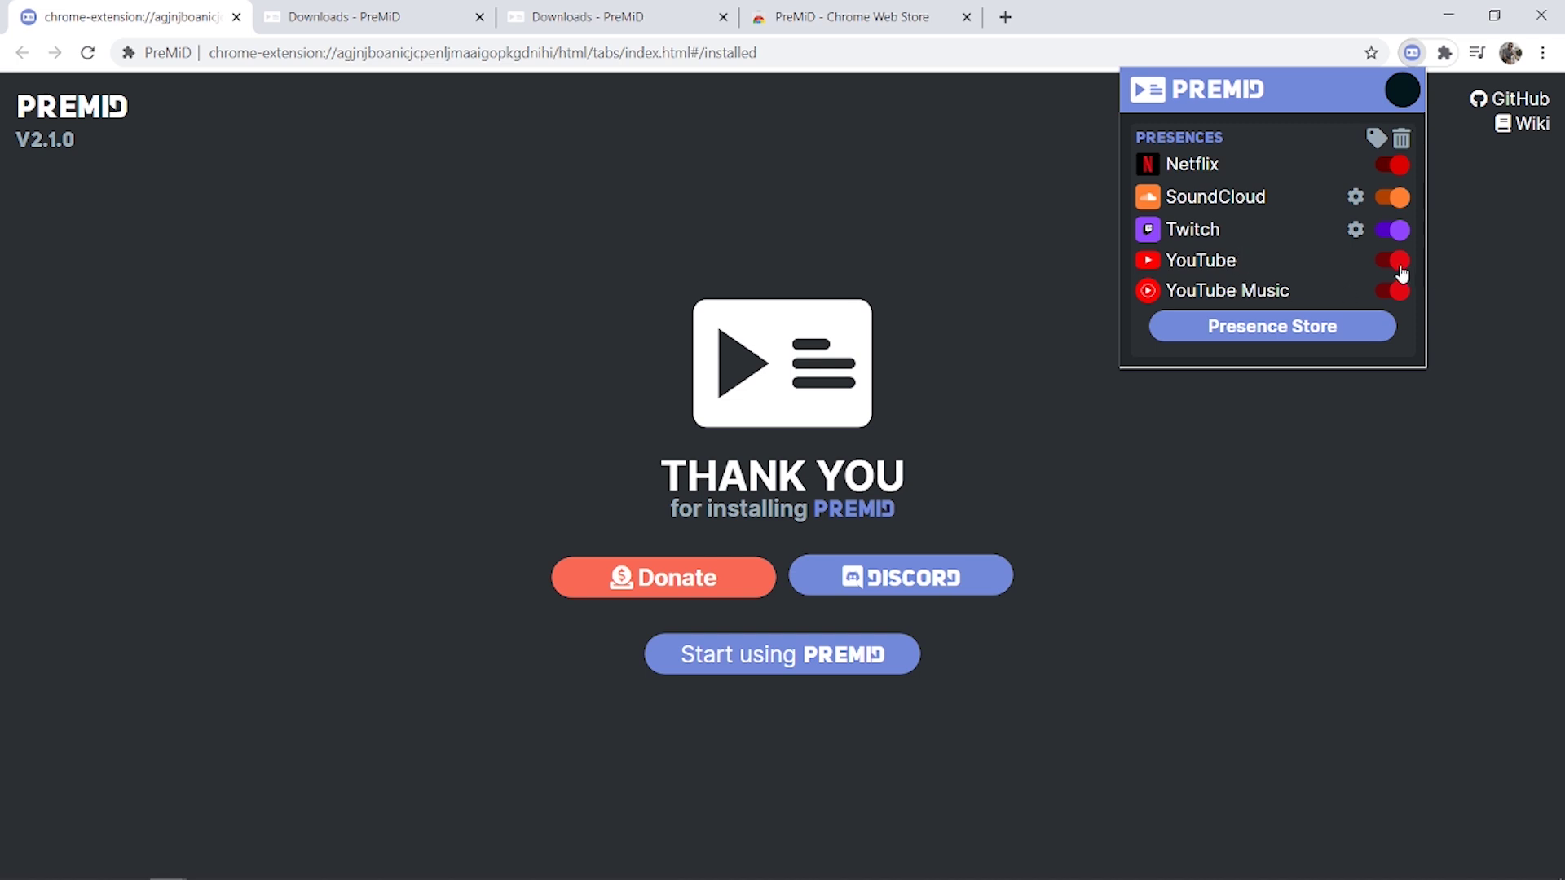
pyautogui.click(1409, 298)
pyautogui.click(1392, 230)
pyautogui.click(1396, 166)
pyautogui.click(1394, 198)
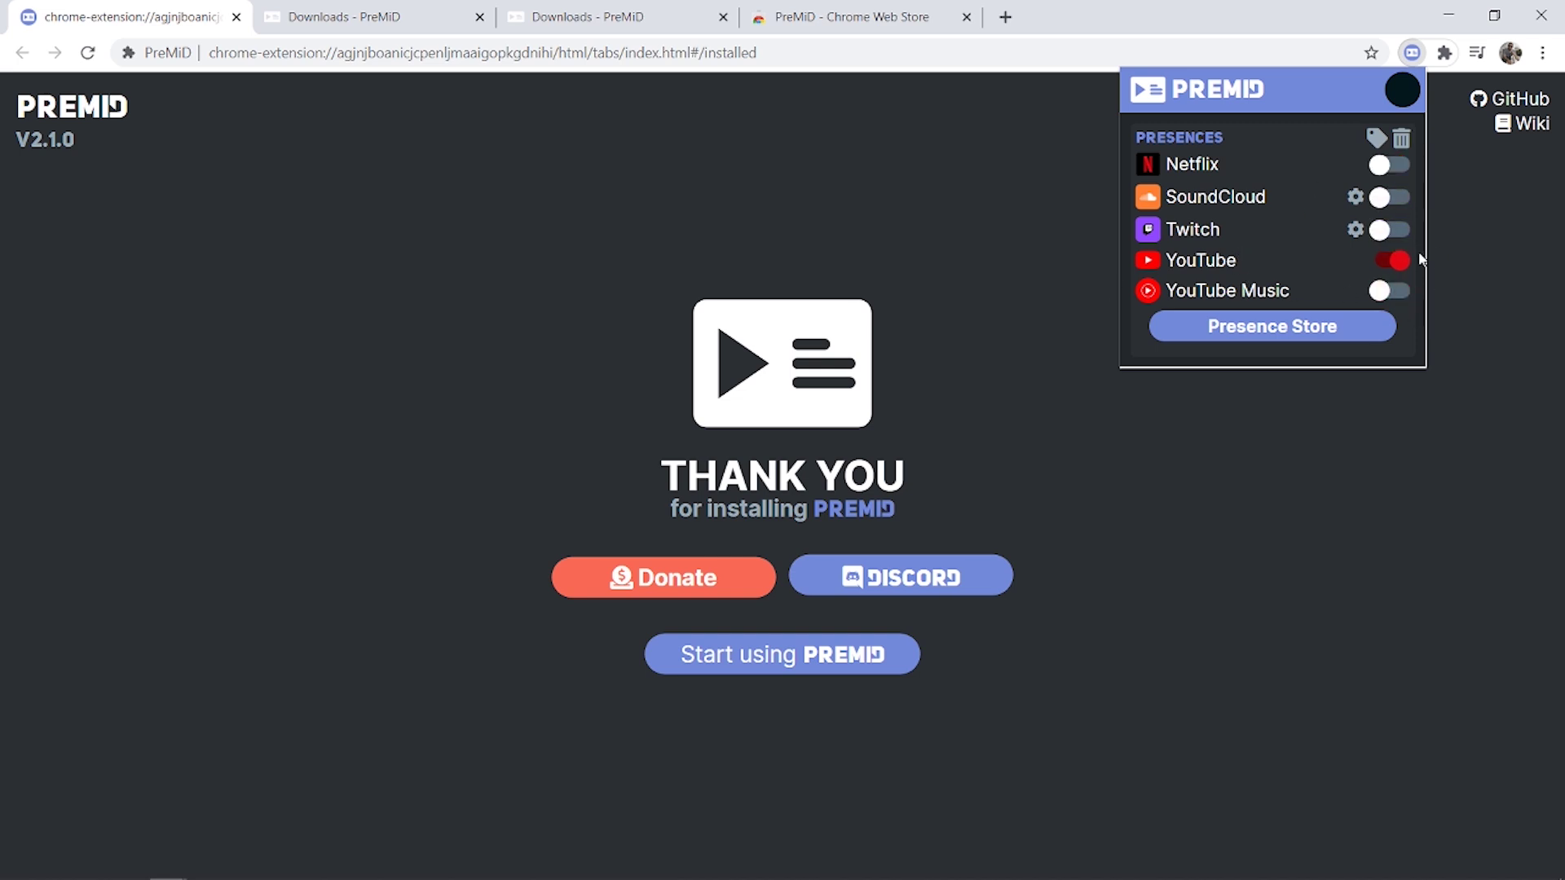
pyautogui.click(1507, 291)
pyautogui.moveTo(1023, 873)
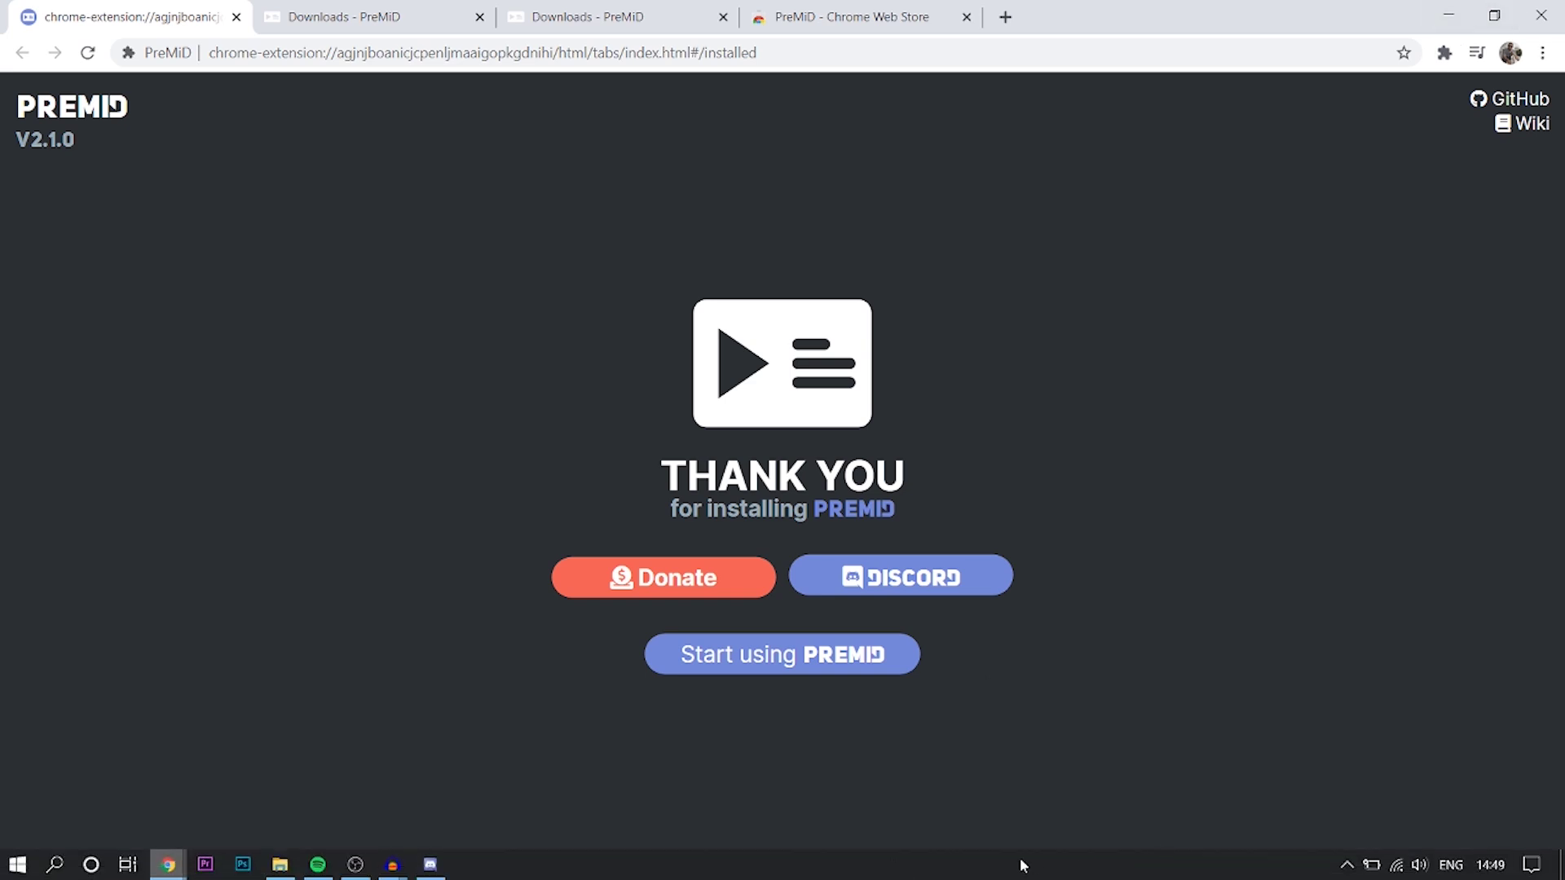
# - Check the PreMiD tray icon's options and reopen the presence list showing only YouTube enabled
pyautogui.click(1346, 865)
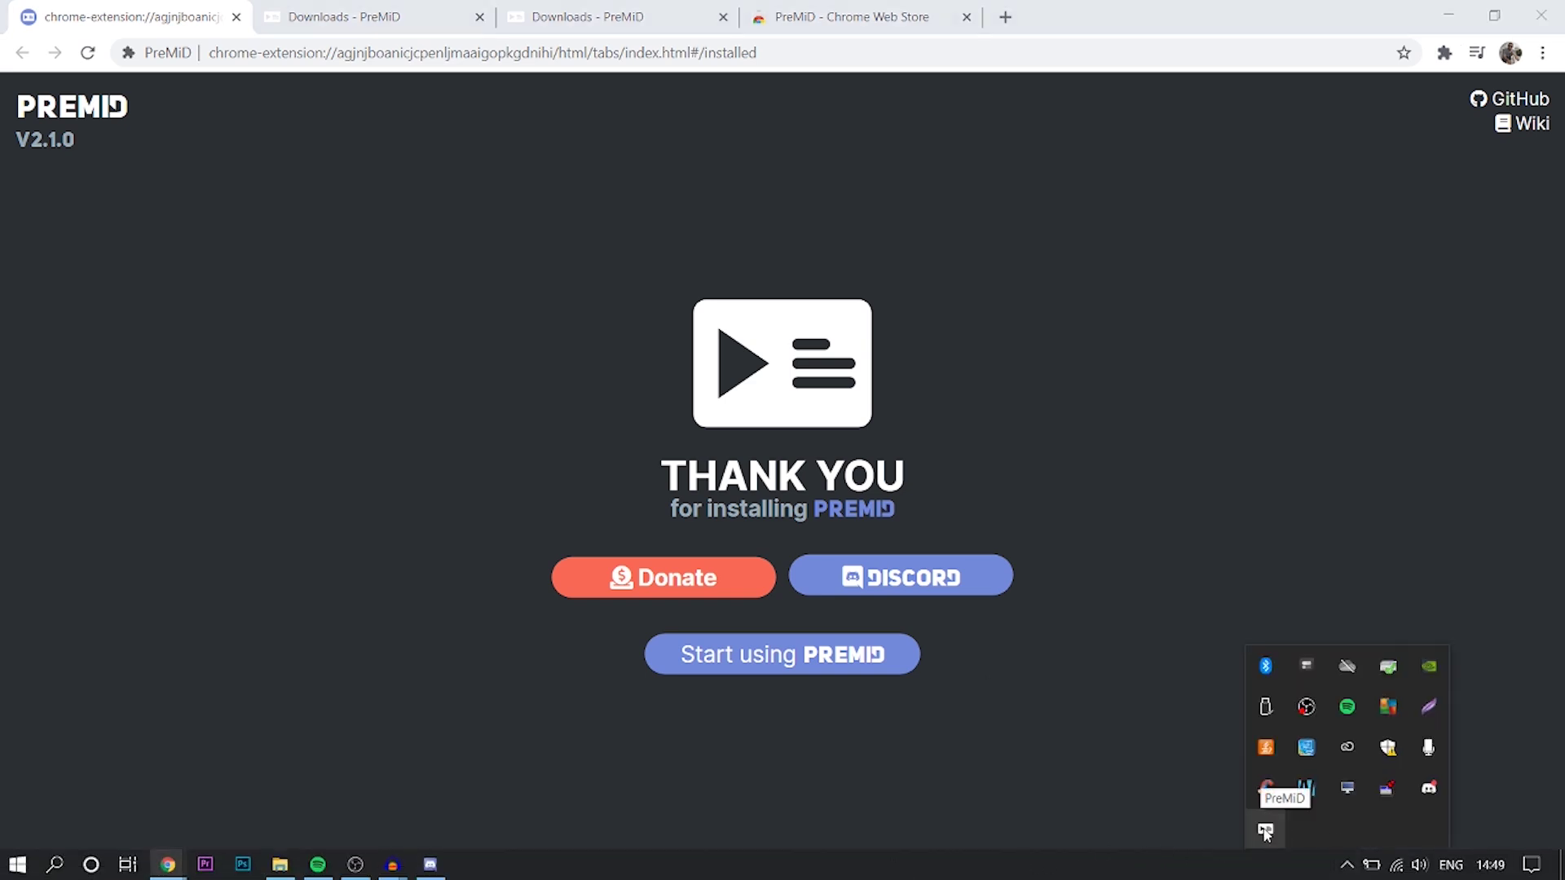
pyautogui.click(1267, 831)
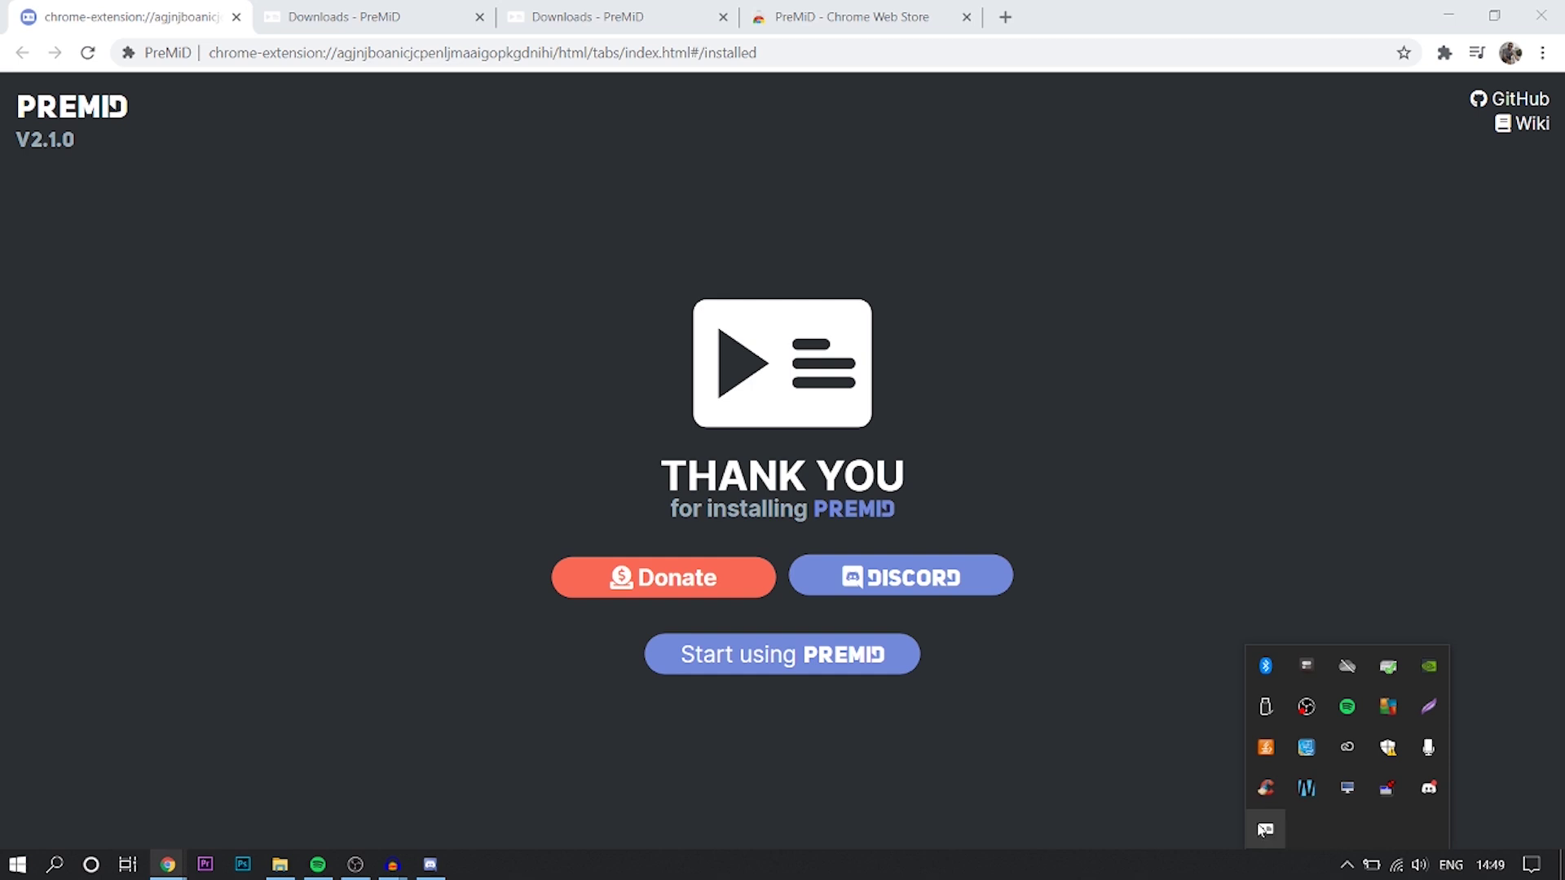
pyautogui.click(1265, 831)
pyautogui.click(1321, 717)
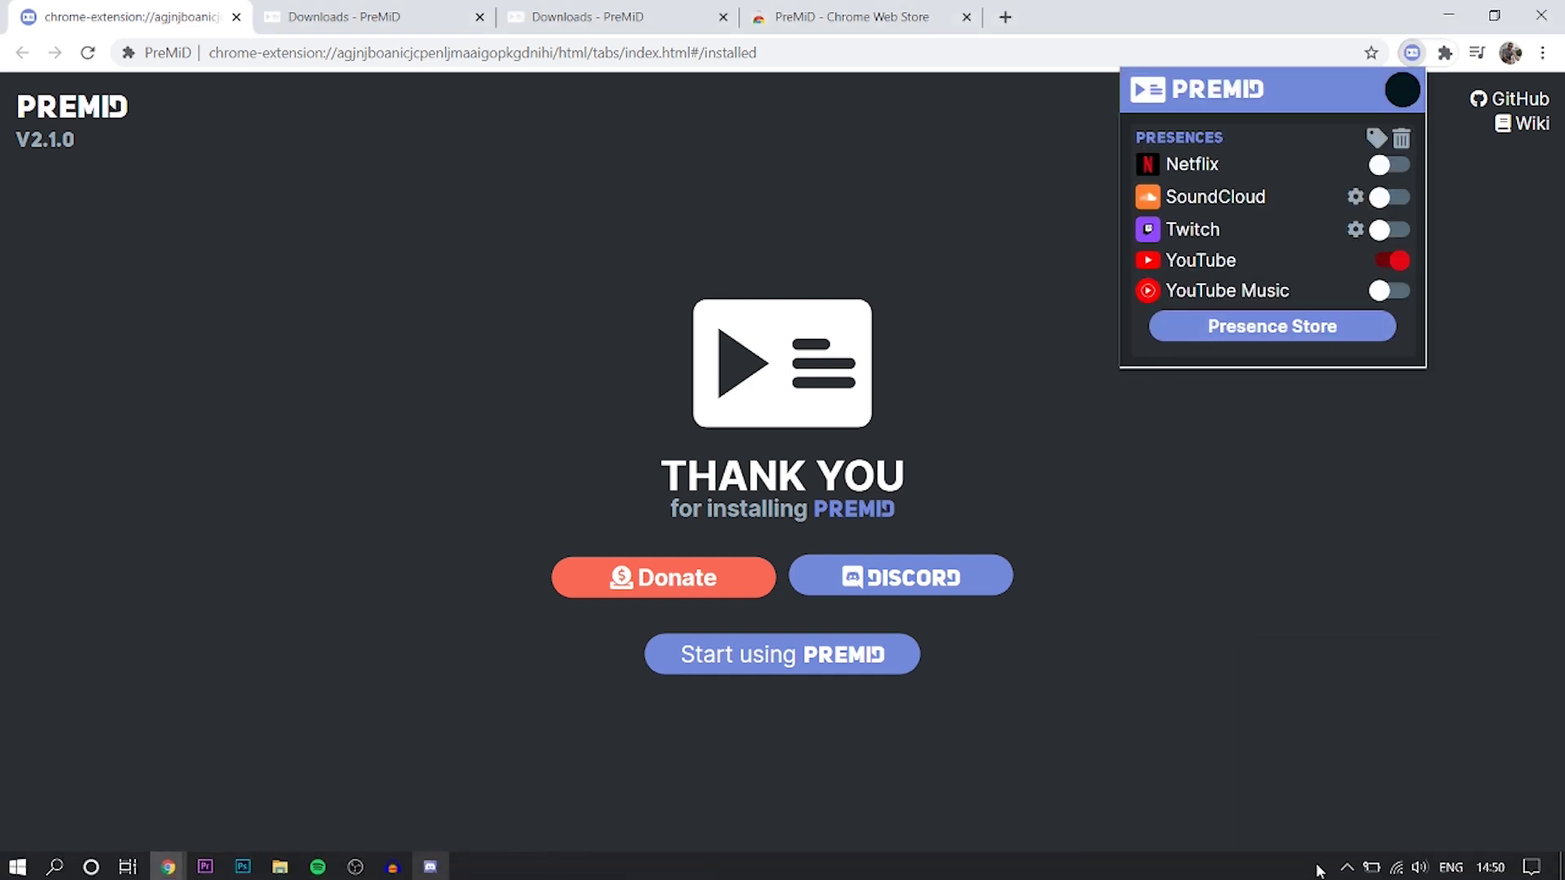
pyautogui.click(1347, 864)
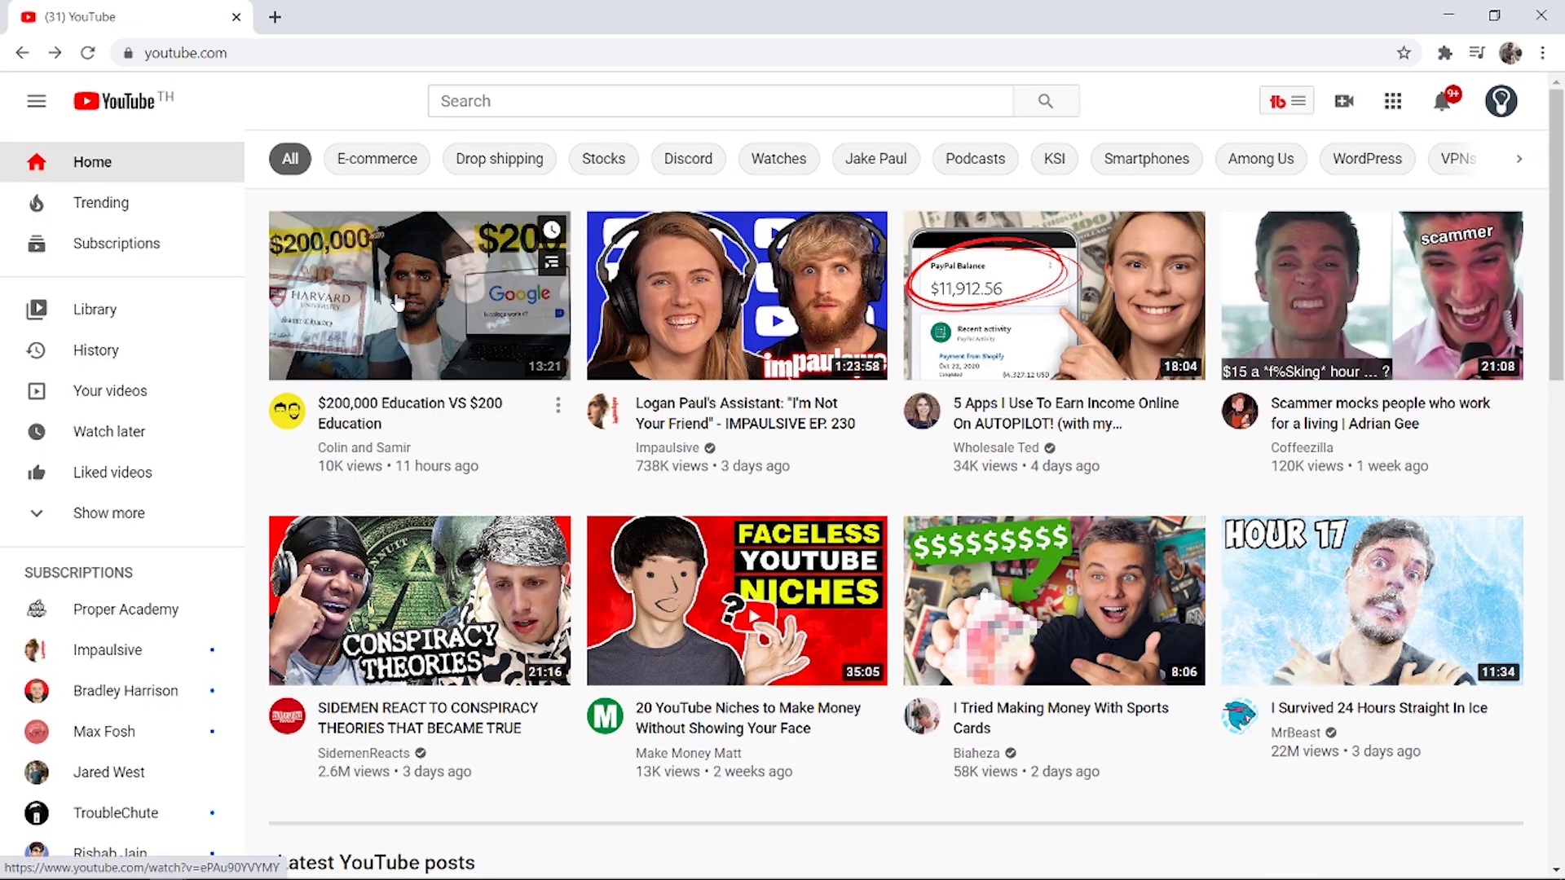
# - Play the '$200,000 Education VS $200 Education' video from the home feed, then pause it
pyautogui.click(489, 312)
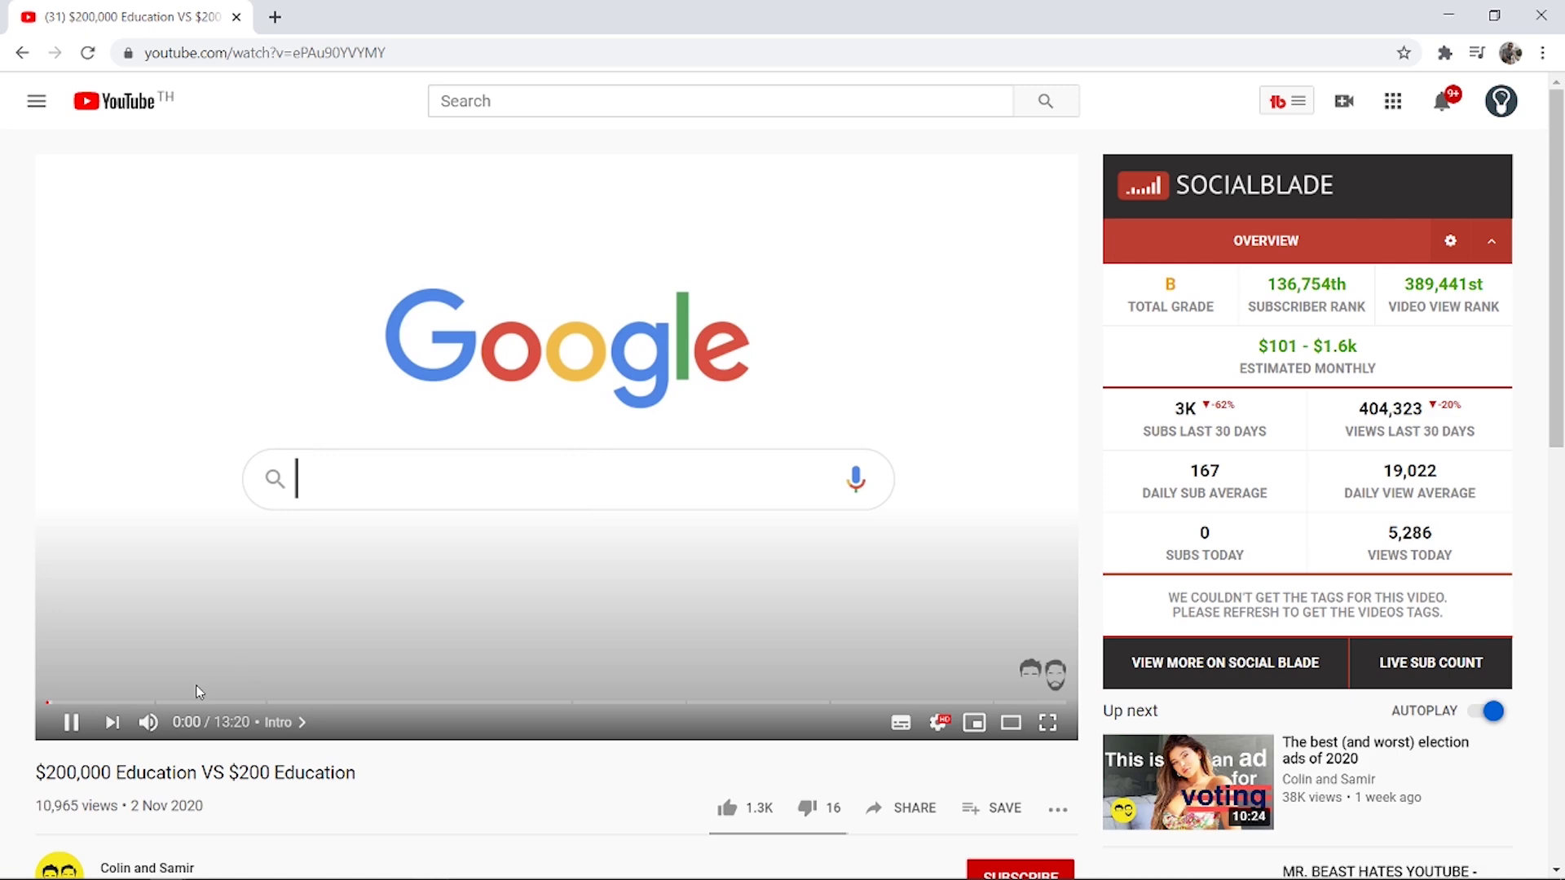
pyautogui.click(70, 721)
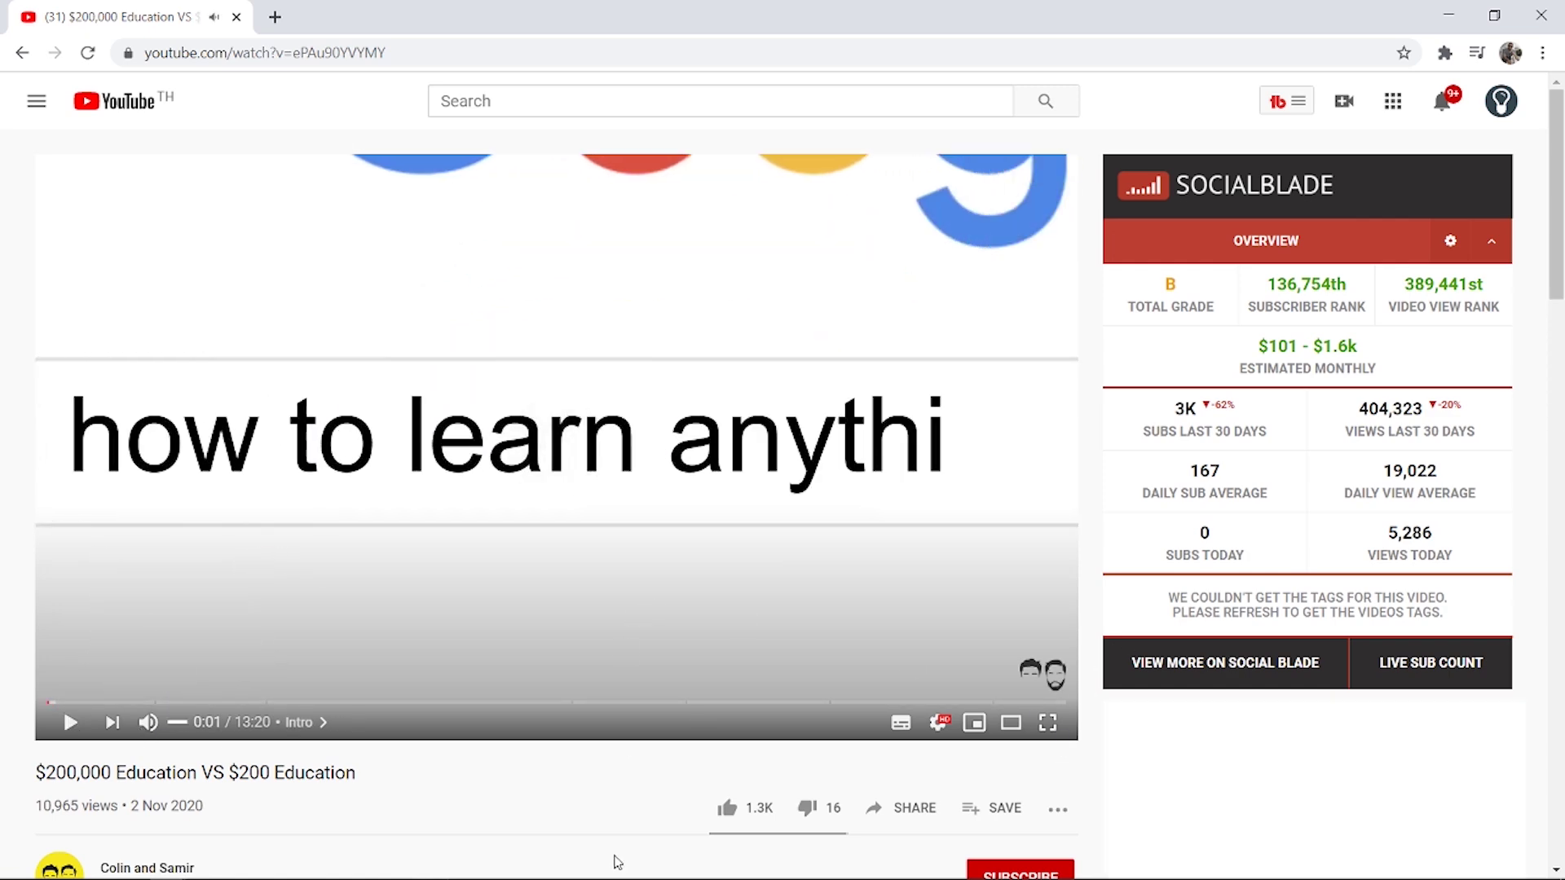
# - Switch to Discord to see the profile showing YouTube's '$200,000 Education' video by Colin and Samir
pyautogui.click(429, 866)
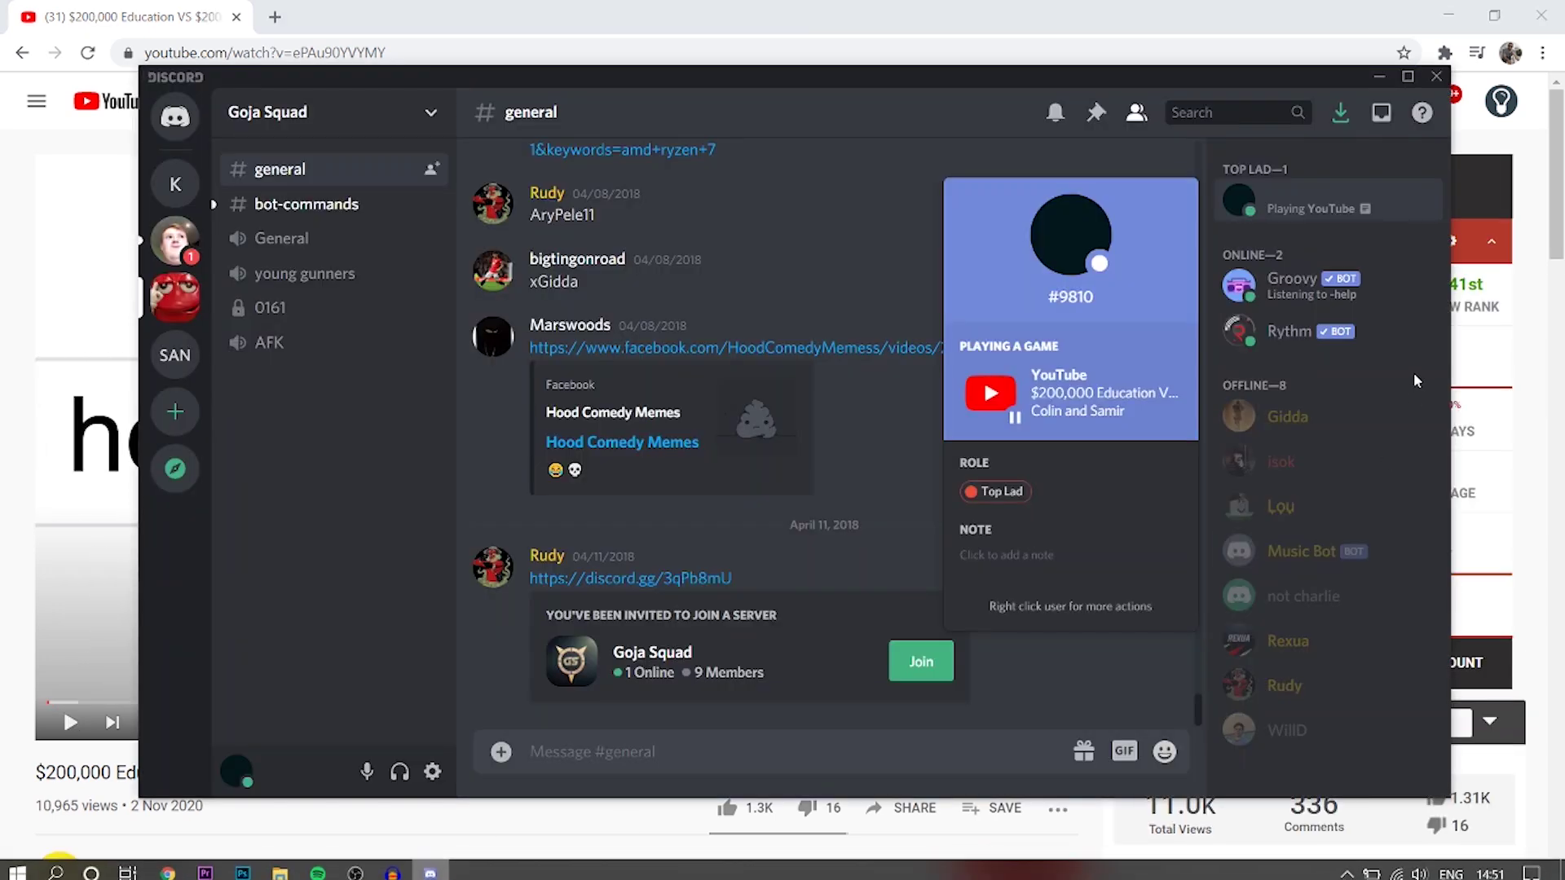